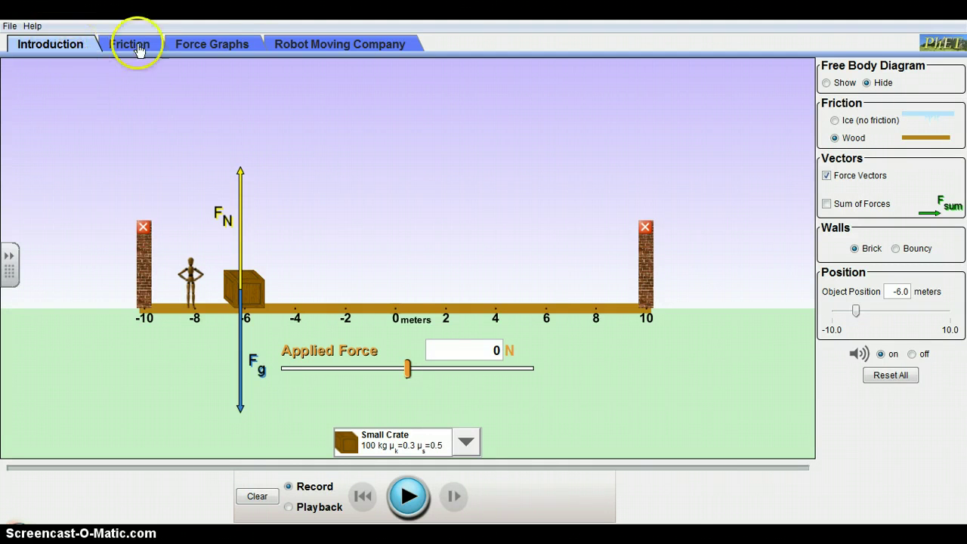
- In the Force Graphs view, hide the acceleration graph and the friction force curve
click(206, 52)
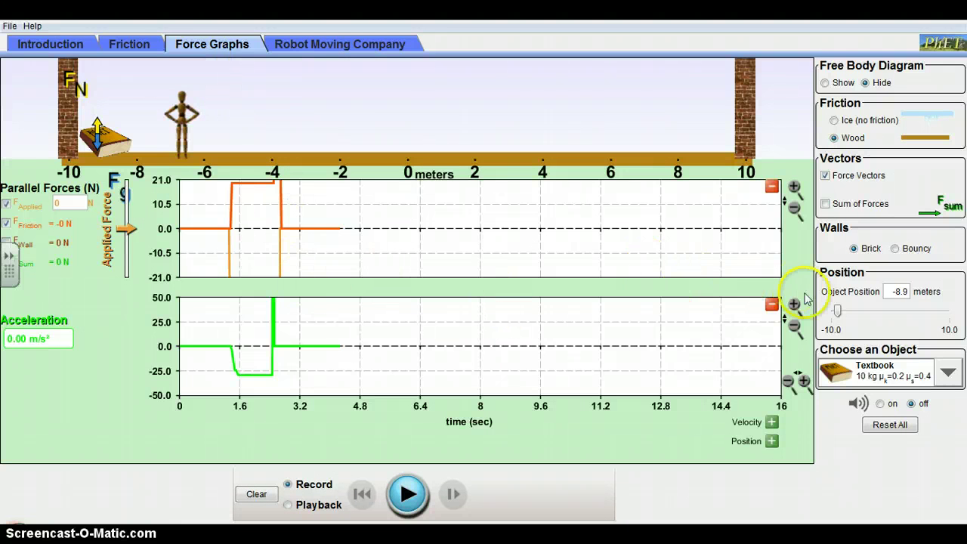
click(771, 305)
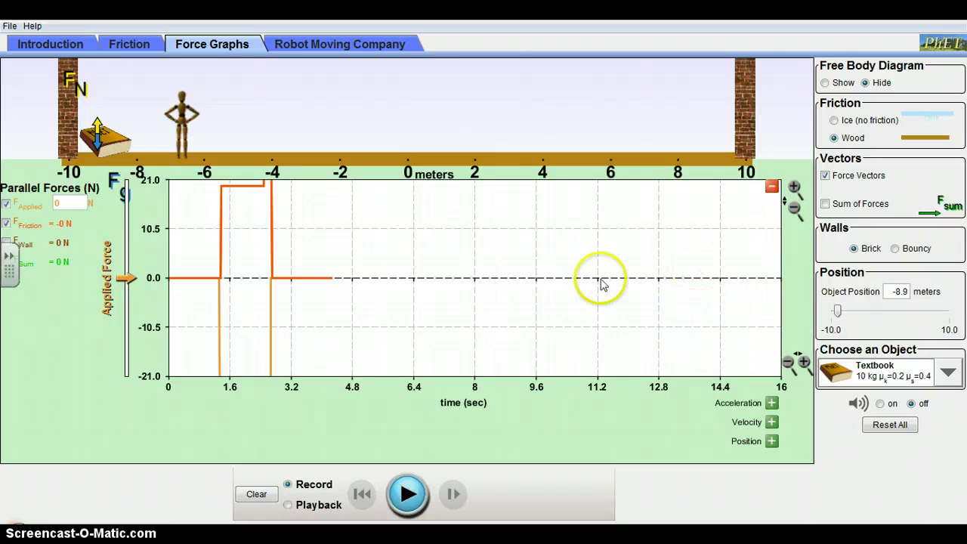
click(6, 224)
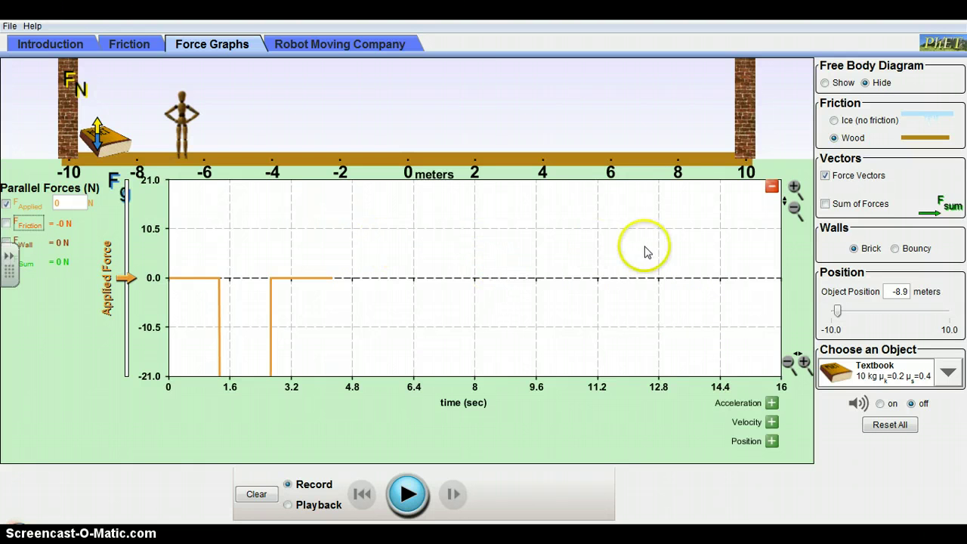
- Set the surface to Ice (no friction) and choose the 10 kg Textbook as the object
click(835, 122)
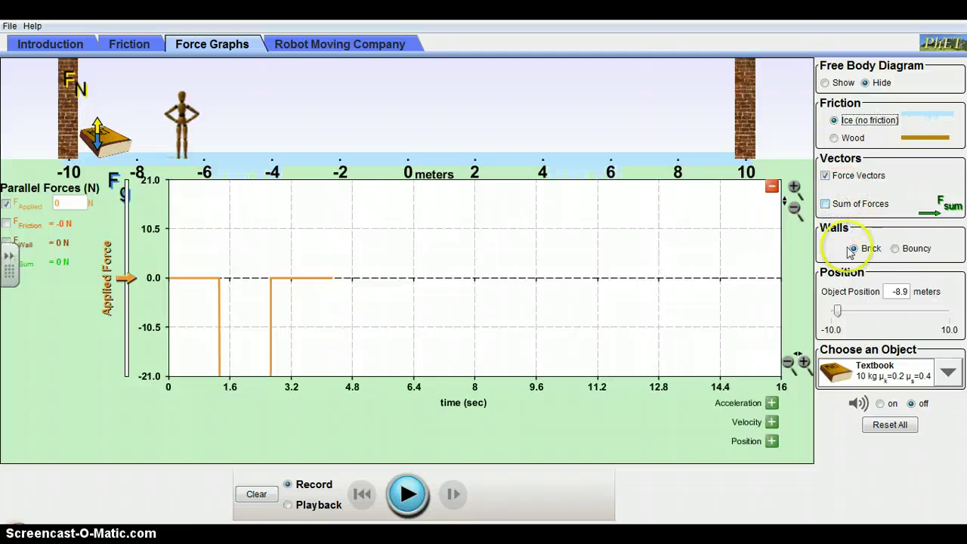
click(948, 373)
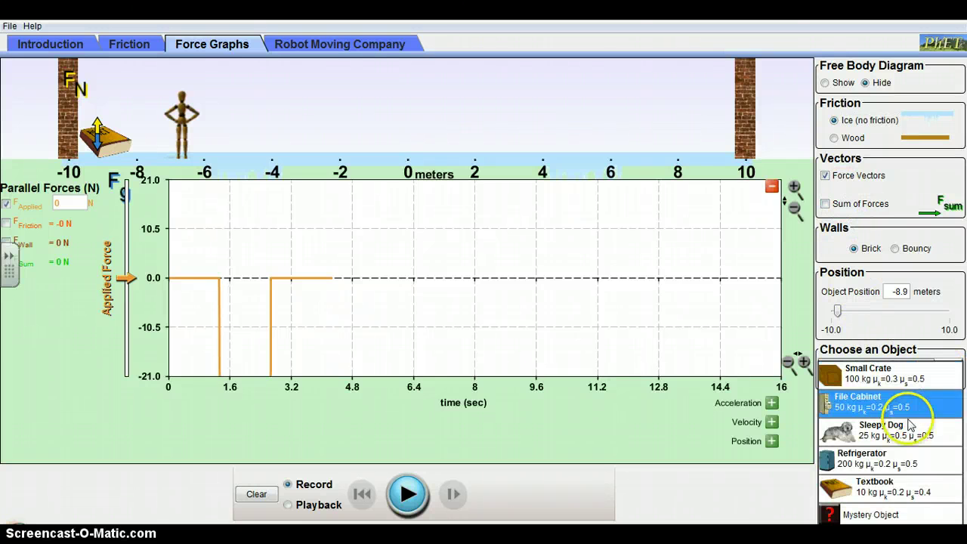
click(890, 492)
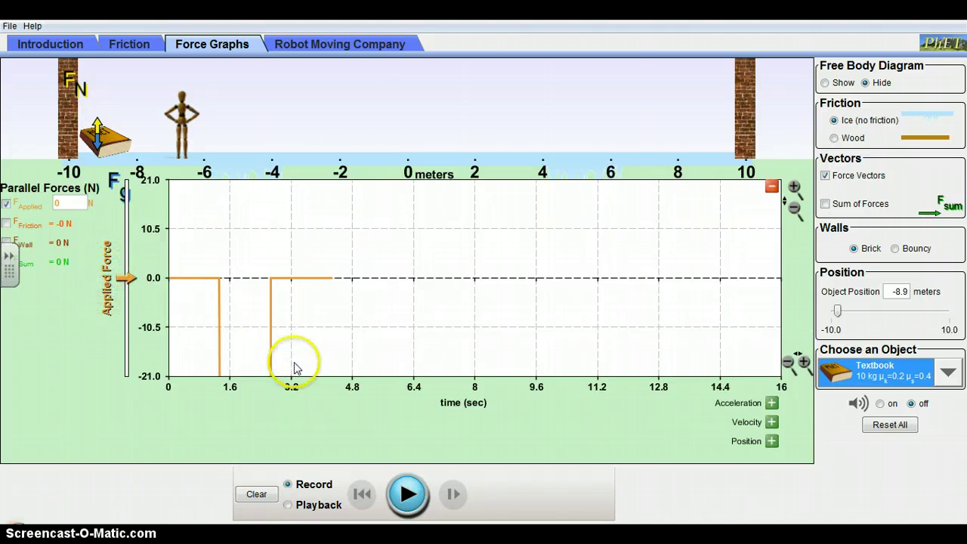
- Show the acceleration graph and, on cleared graphs, record the textbook being pushed across the ice to the 10-meter wall
click(769, 404)
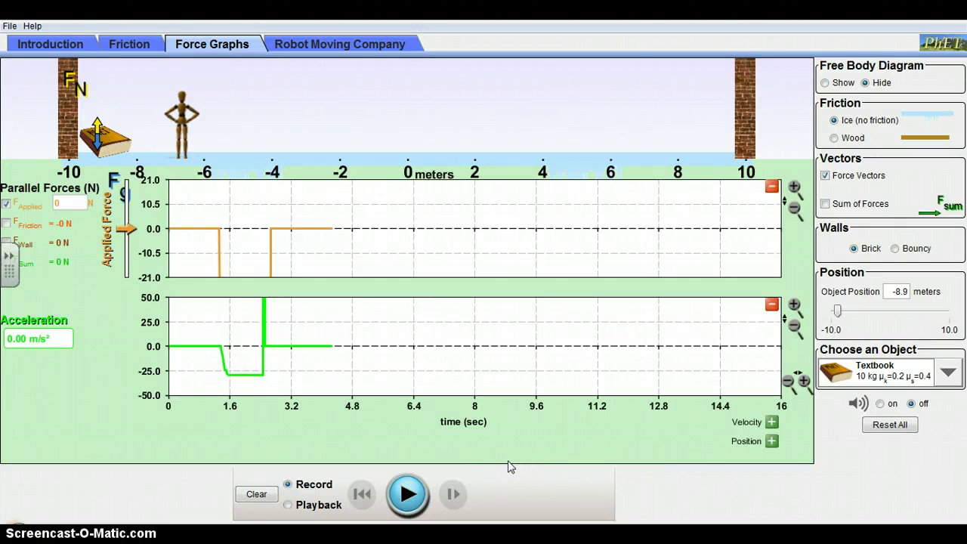
click(256, 495)
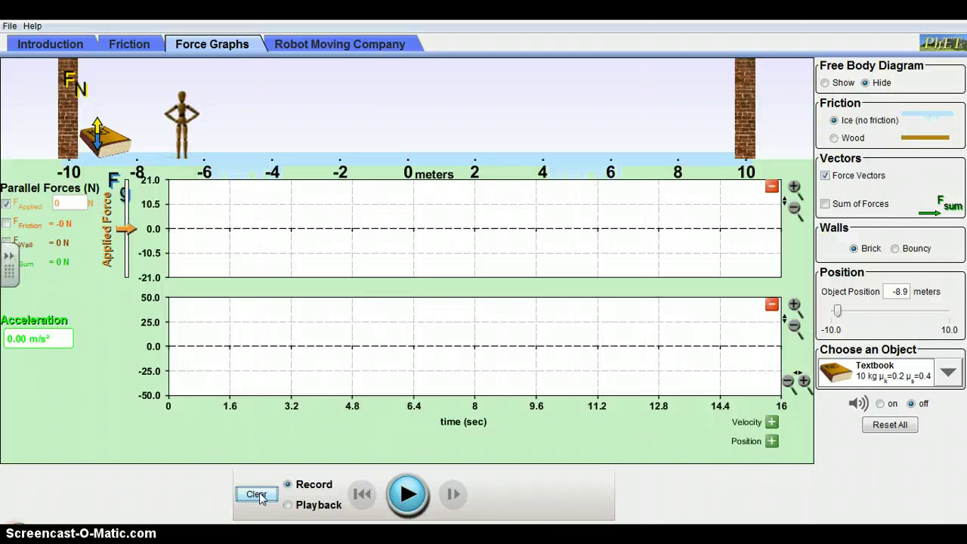
click(408, 498)
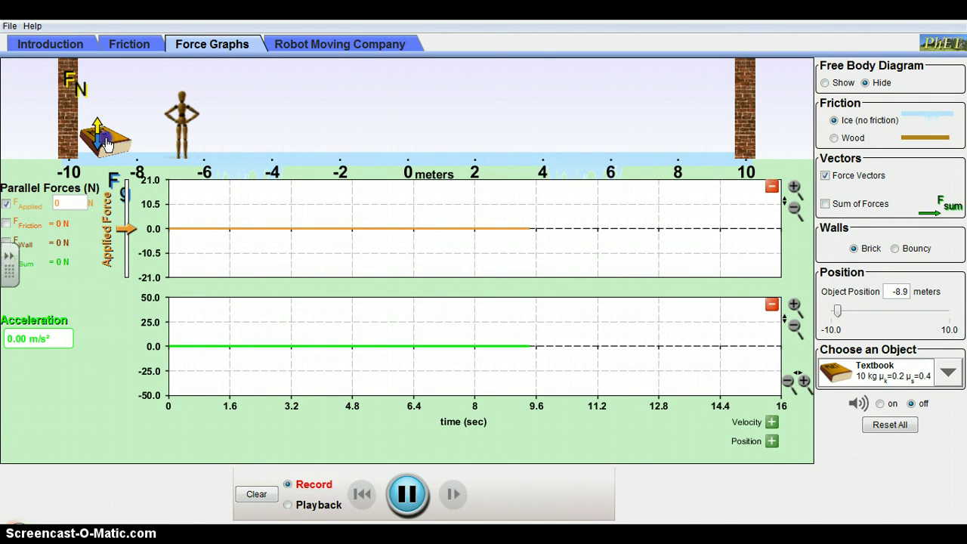
drag(106, 144, 136, 141)
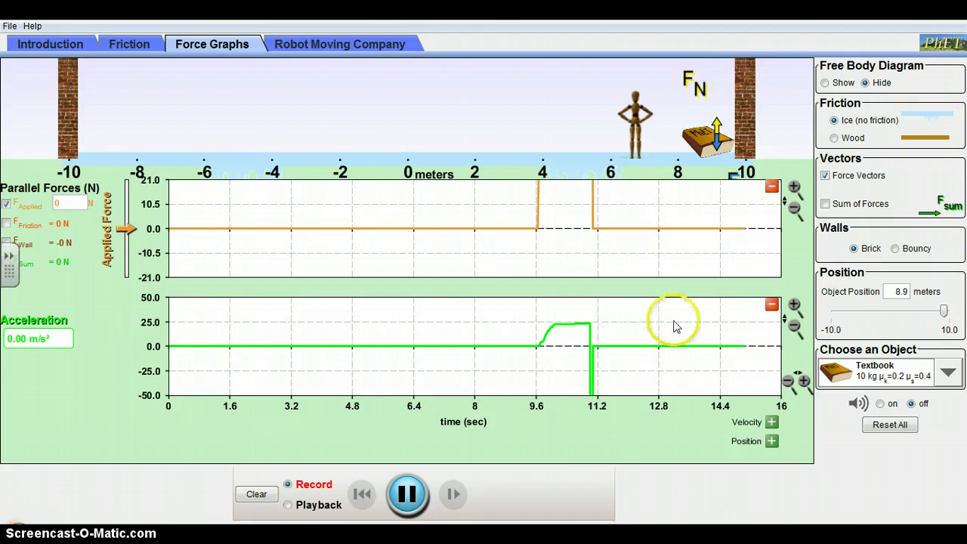
click(408, 495)
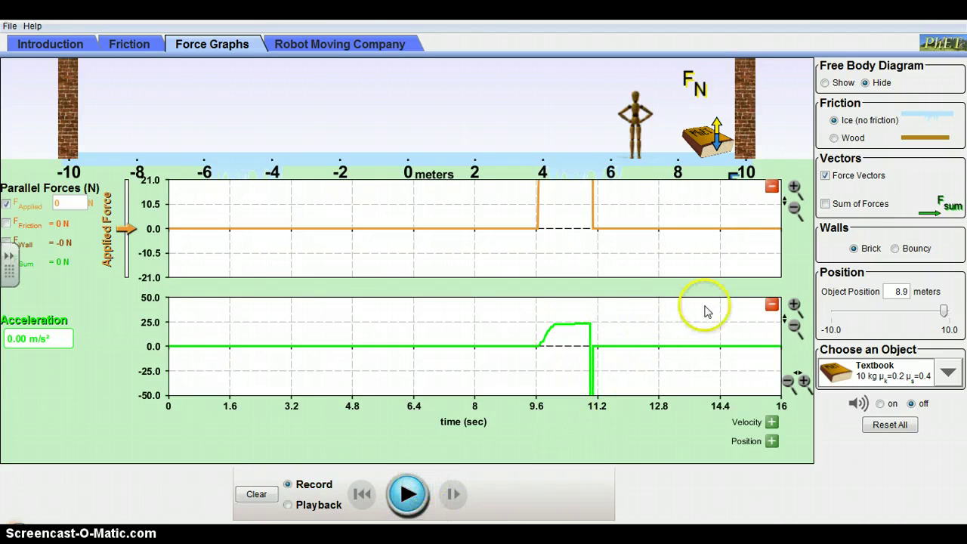
- Rescale the applied force graph's vertical axis to ±269.2 so the whole recorded push fits
click(795, 186)
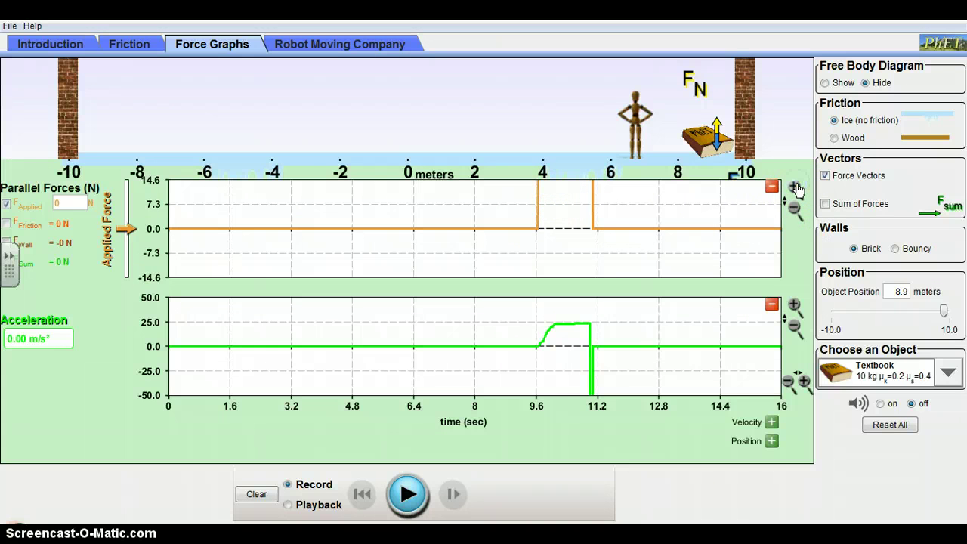
click(795, 210)
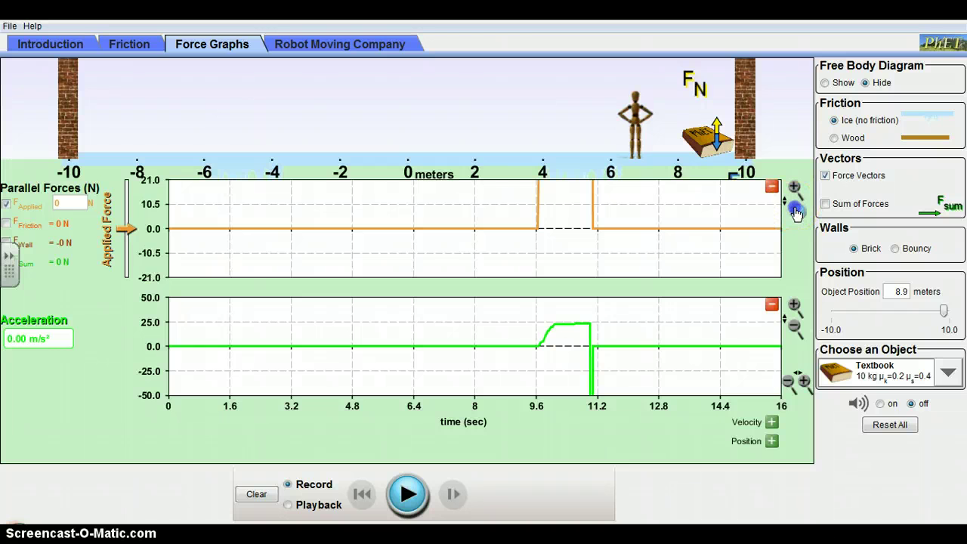
click(795, 210)
click(795, 211)
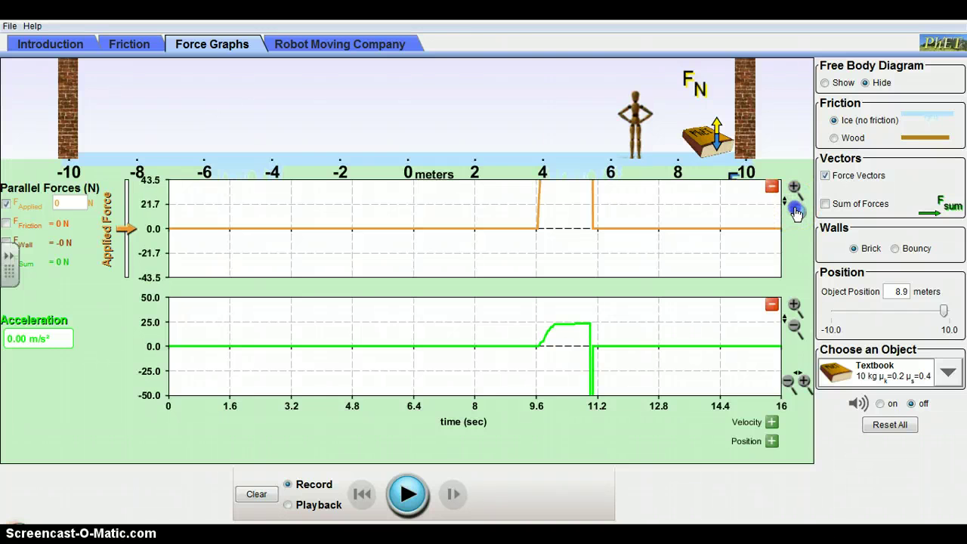
click(795, 210)
click(795, 211)
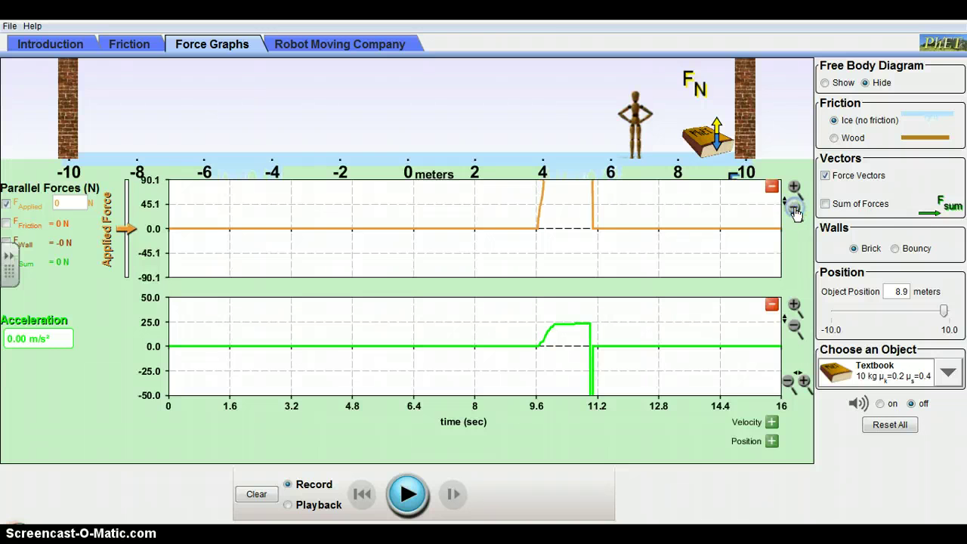
click(796, 211)
click(795, 210)
click(796, 211)
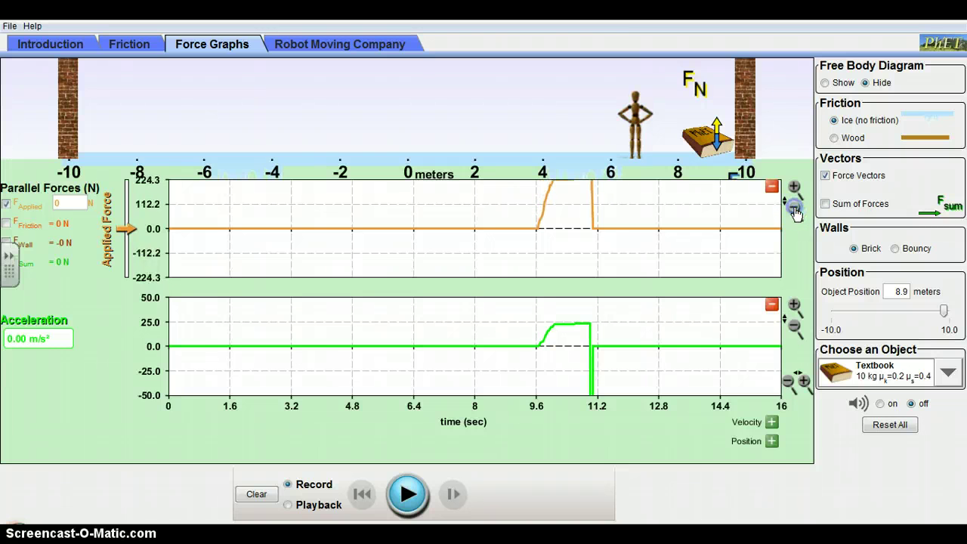
click(796, 211)
click(795, 211)
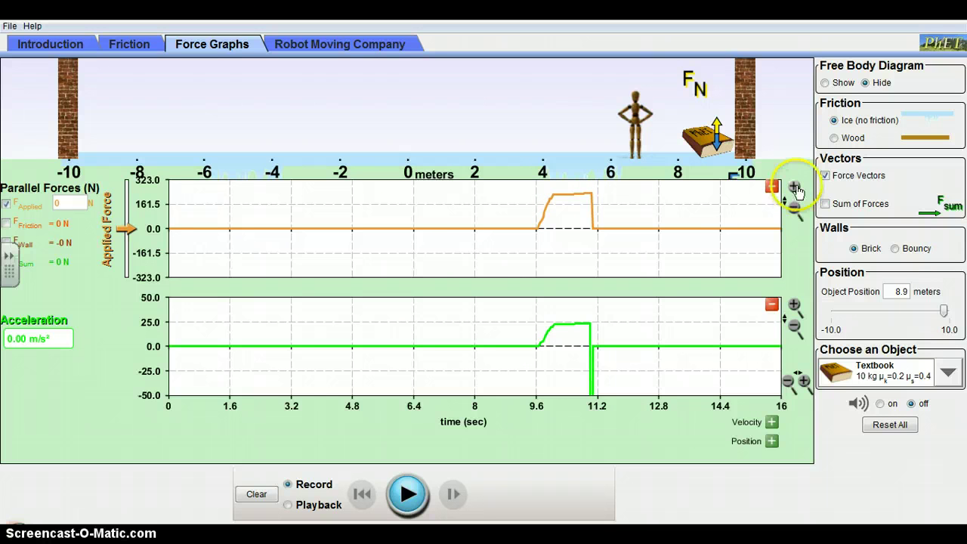
click(794, 186)
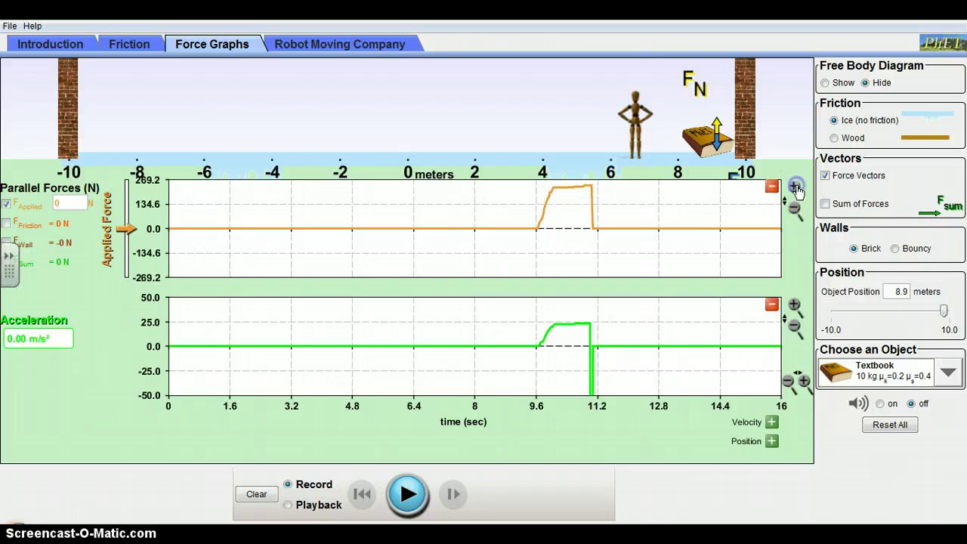
click(568, 195)
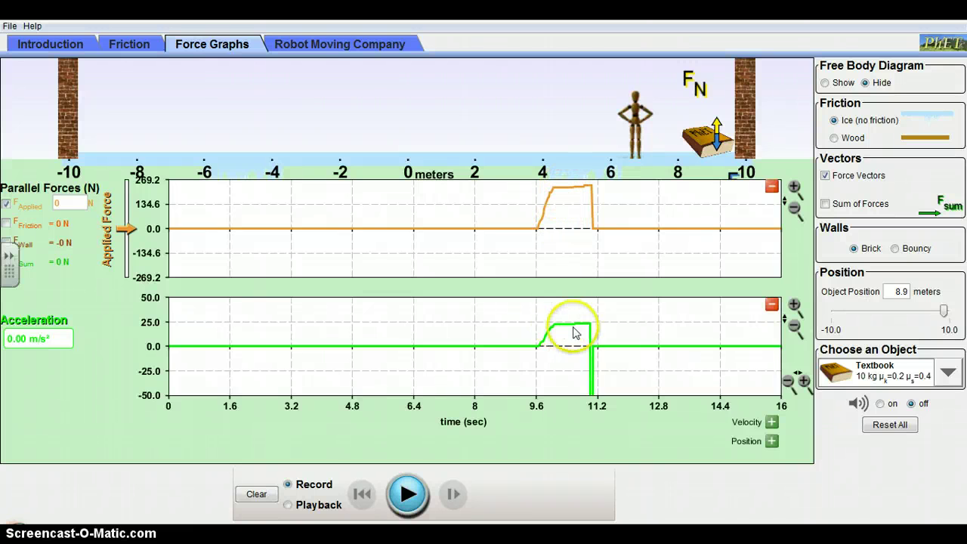
- Rescale the acceleration graph's vertical axis to ±24.1 so the push curve fills the plot
click(794, 306)
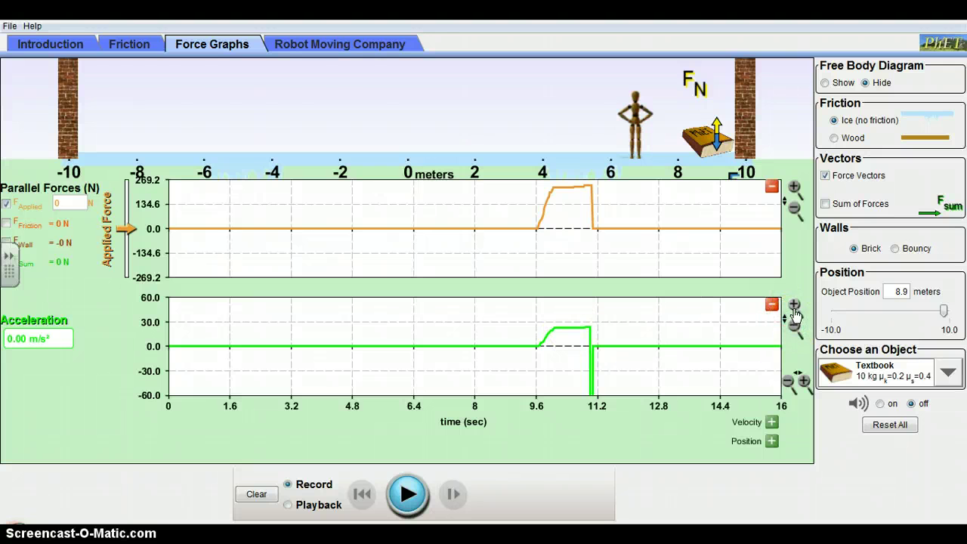
click(794, 306)
click(794, 306)
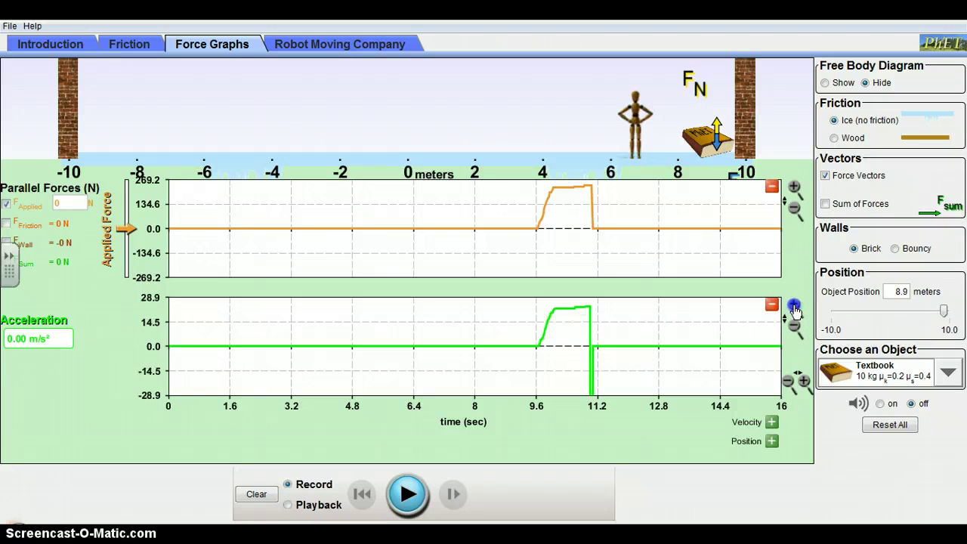
click(794, 306)
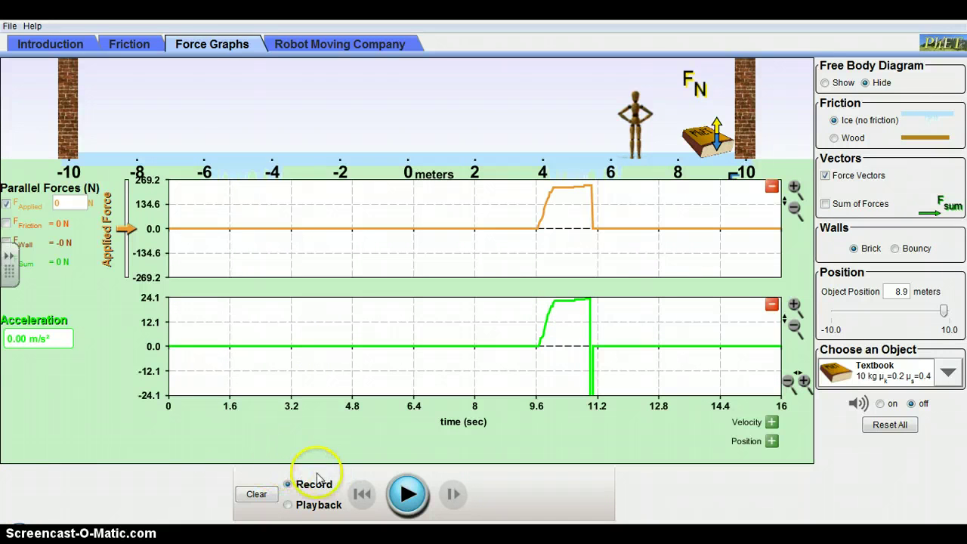
- Clear the graphs and record the textbook being pushed across the ice toward the -10-meter wall
click(258, 499)
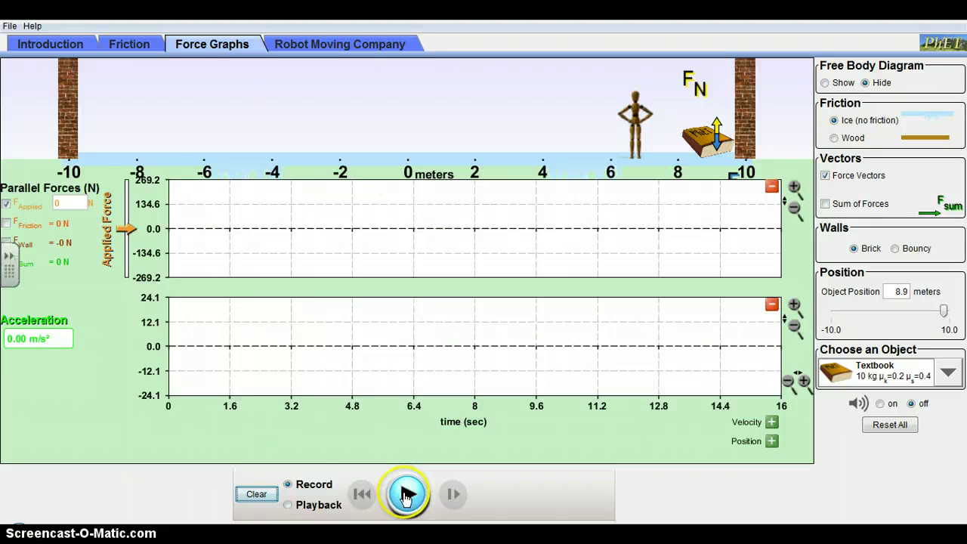
click(406, 495)
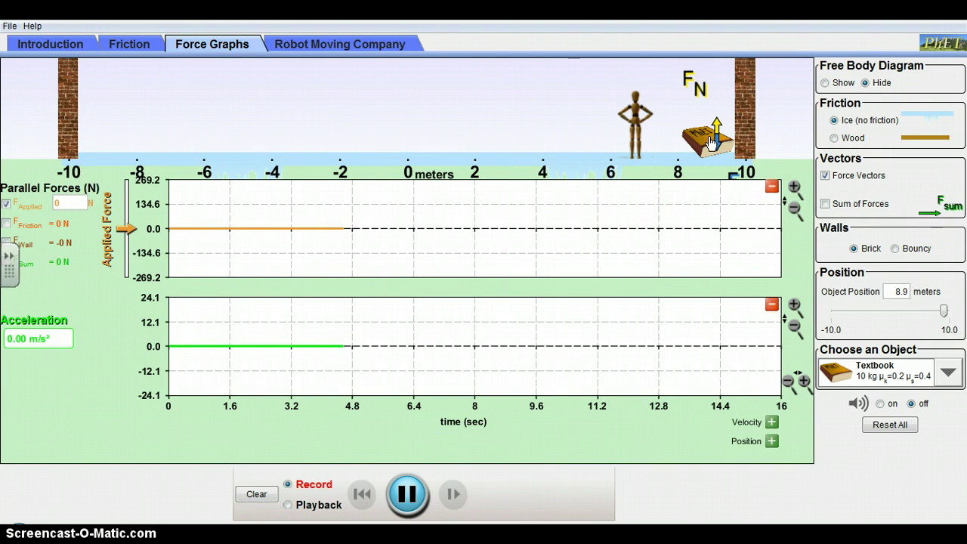
drag(710, 142, 628, 141)
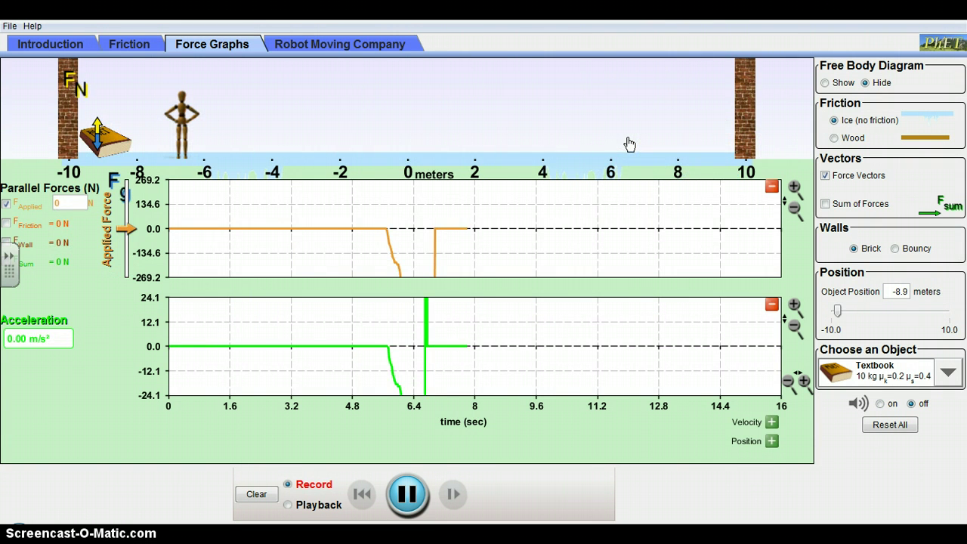
- Widen the applied force graph's vertical axis to ±669.8 so the negative push fits
click(794, 209)
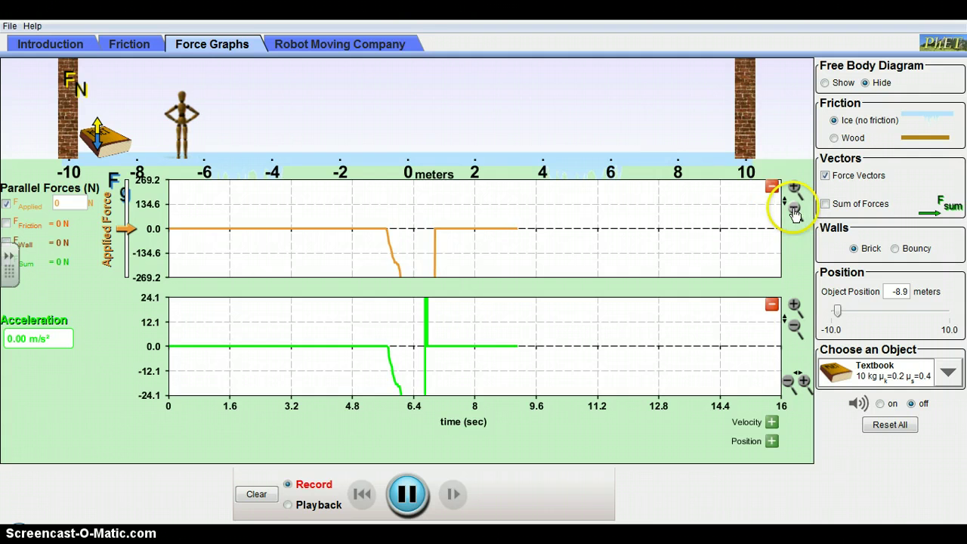
click(794, 209)
click(794, 209)
click(793, 210)
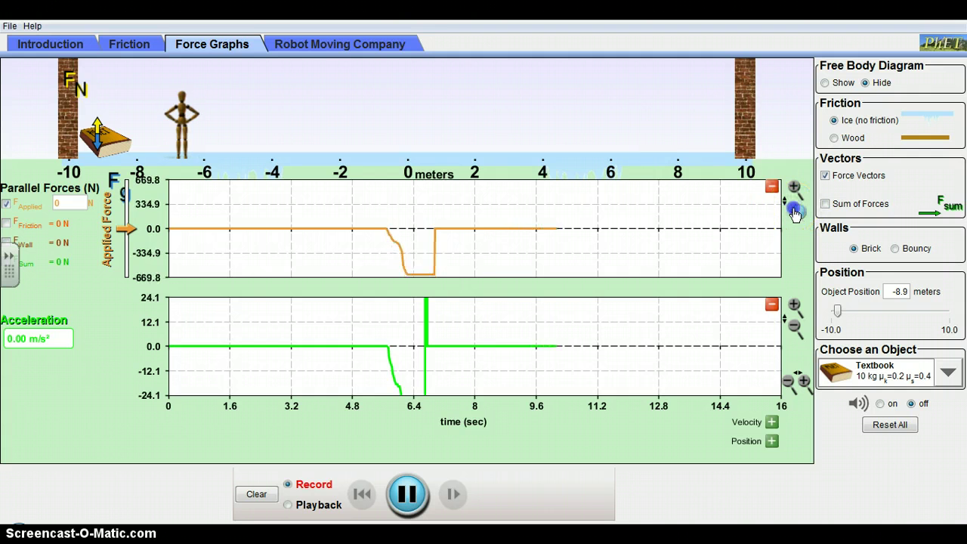
click(793, 189)
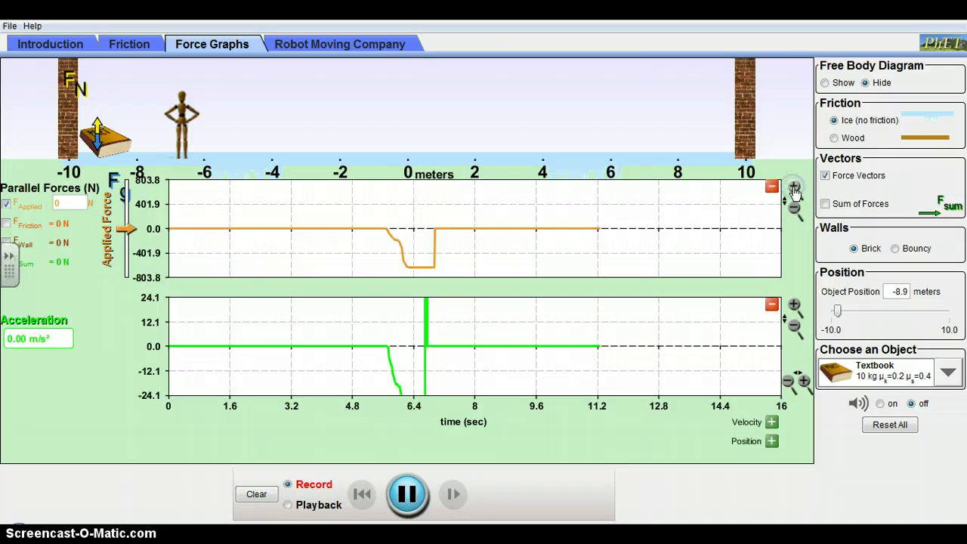
click(793, 189)
- Widen the acceleration graph's vertical axis to ±72.0 and examine the acceleration during the push
click(794, 326)
click(794, 326)
click(794, 326)
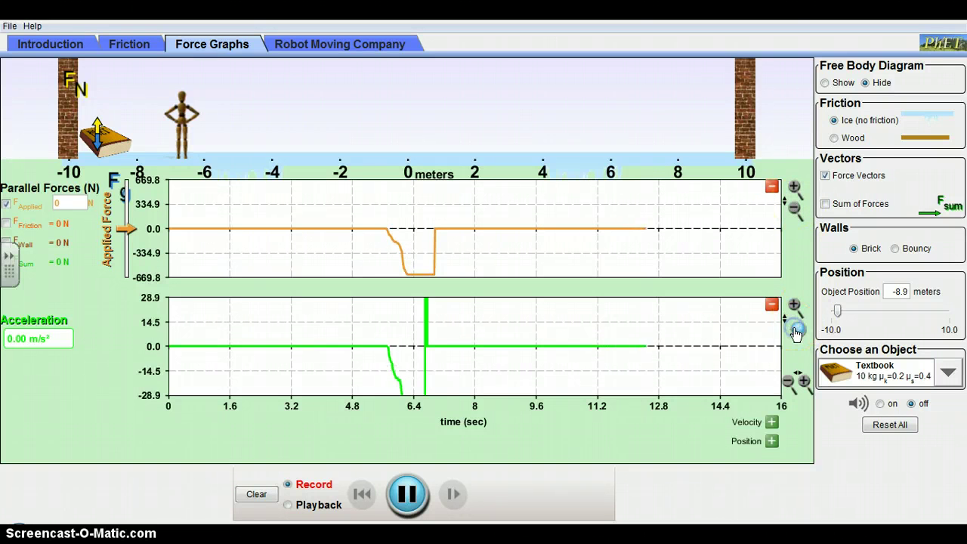
click(794, 326)
click(794, 327)
click(794, 326)
click(794, 327)
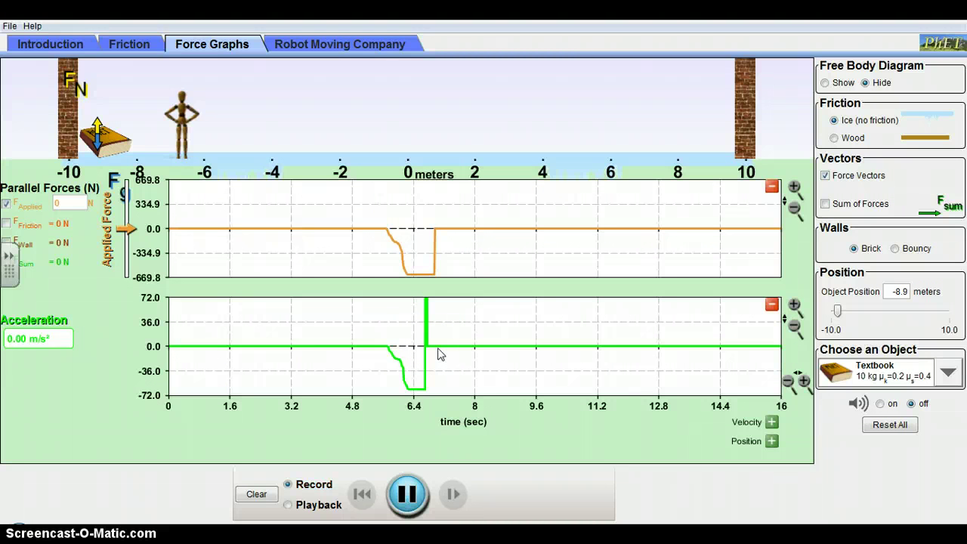
mouse_move(440, 355)
mouse_down()
mouse_move(429, 273)
mouse_move(416, 280)
mouse_move(417, 395)
mouse_up()
- Change the surface to Wood and restart recording on cleared graphs
click(834, 138)
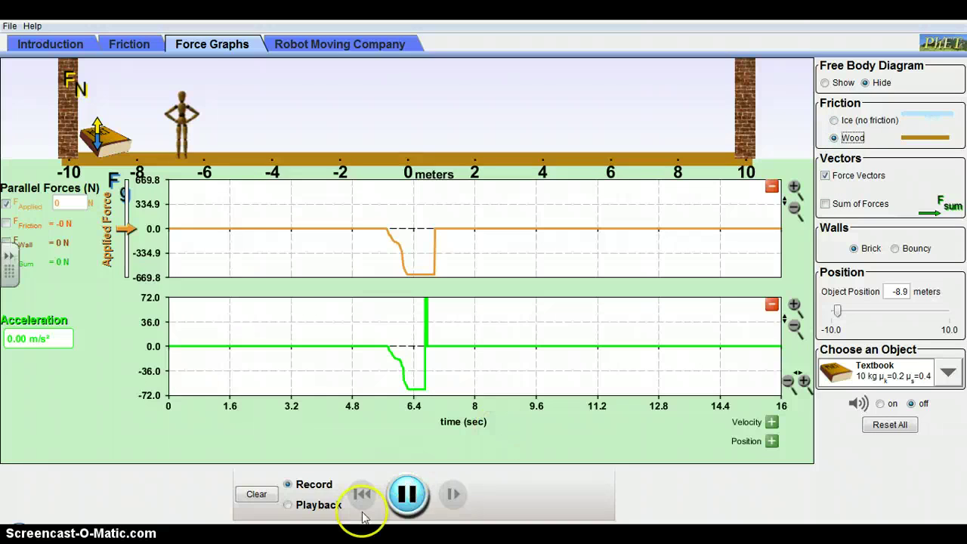
click(257, 494)
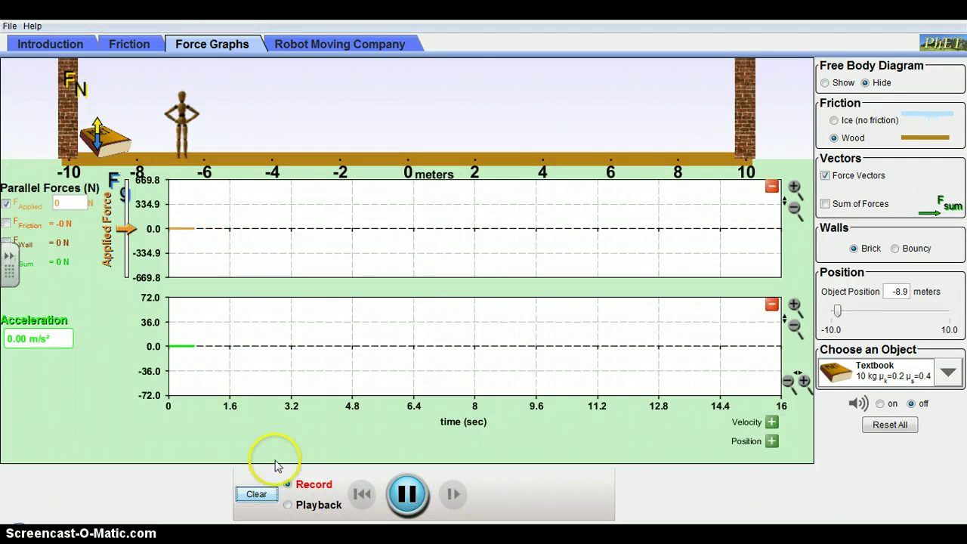
click(390, 481)
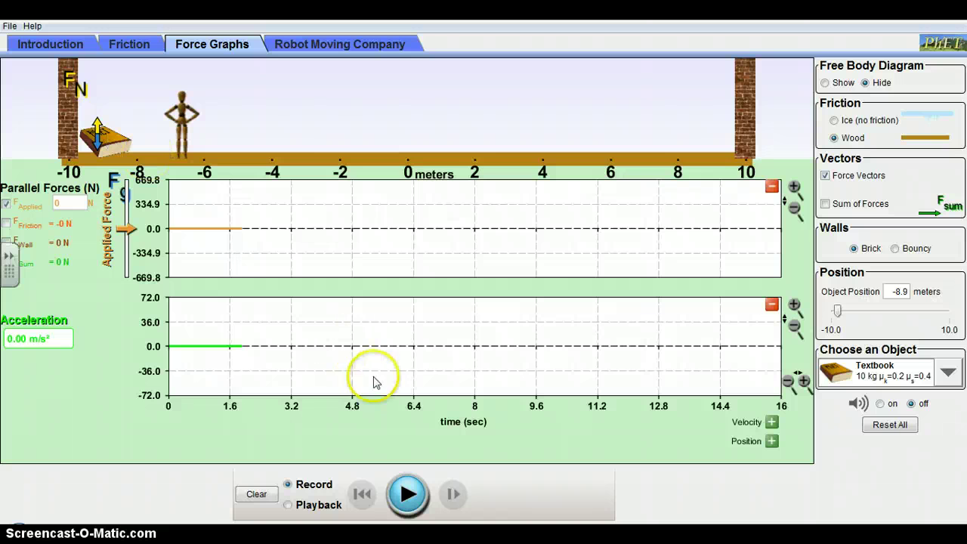
click(408, 494)
- Push the textbook back and forth across the wood surface between the two brick walls while recording
drag(113, 137, 190, 139)
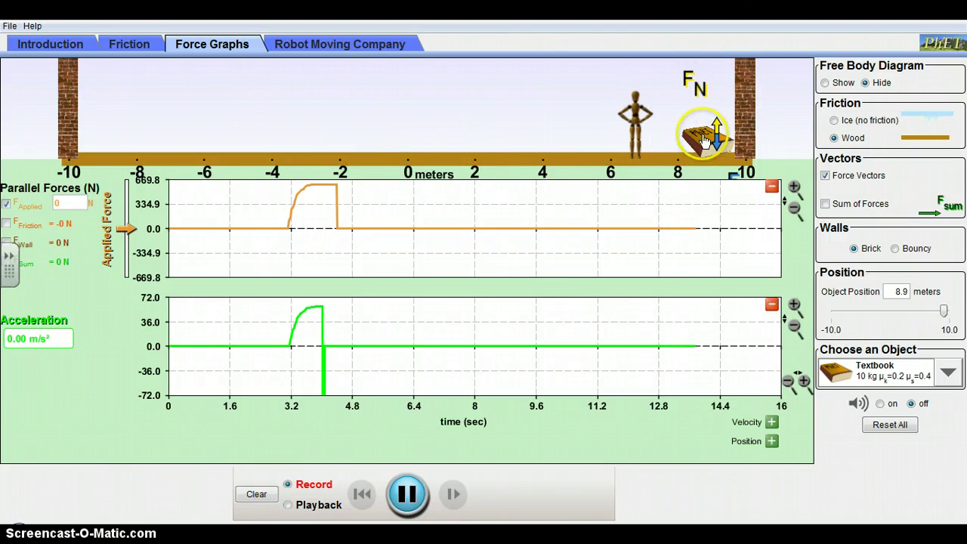
drag(702, 139, 615, 136)
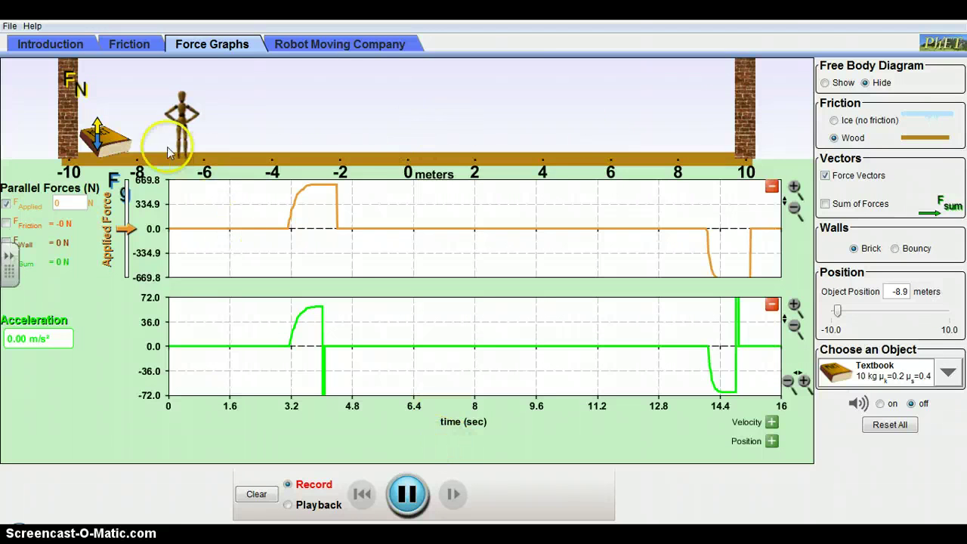
drag(108, 151, 147, 139)
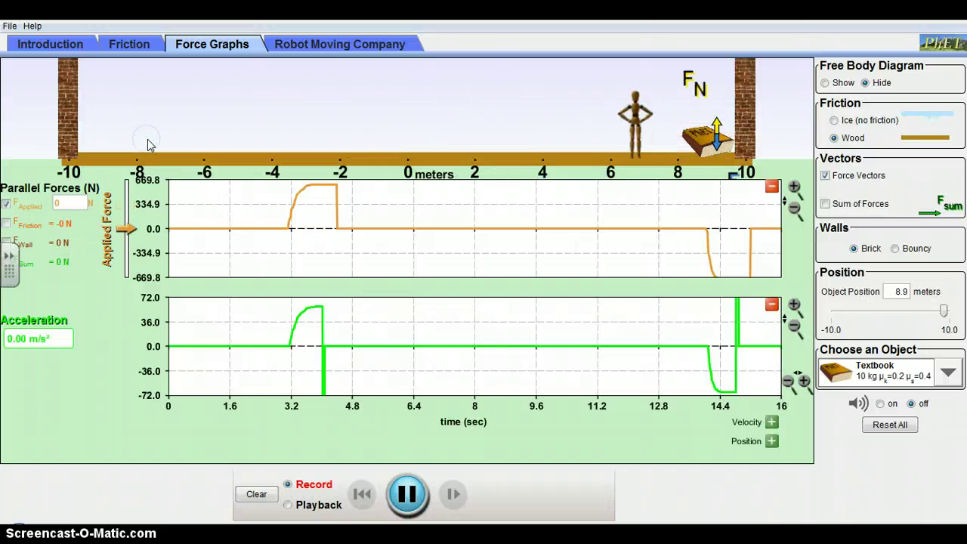